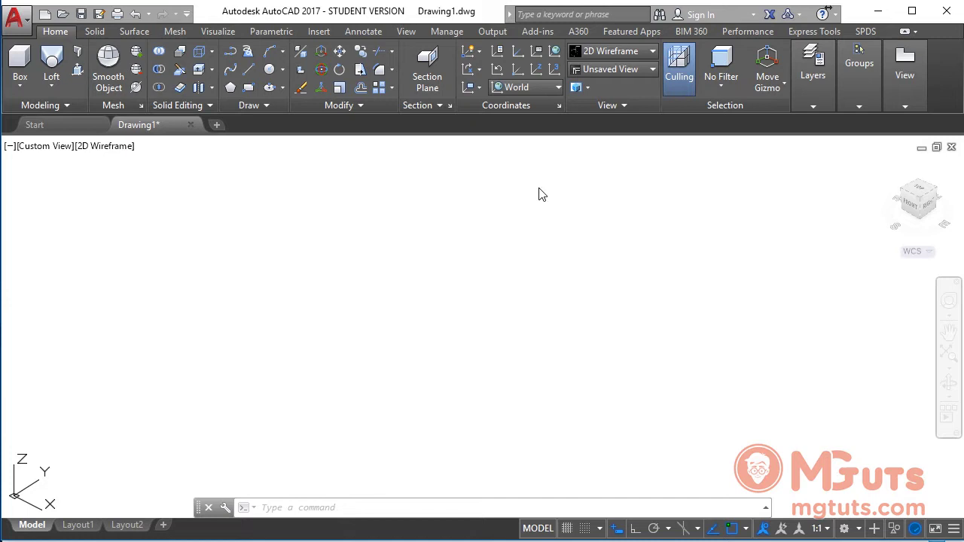
- Draw a radius 30 circle and grip-move it up above the radius 50 circle
{"action": "left_click", "coordinate": [268, 68]}
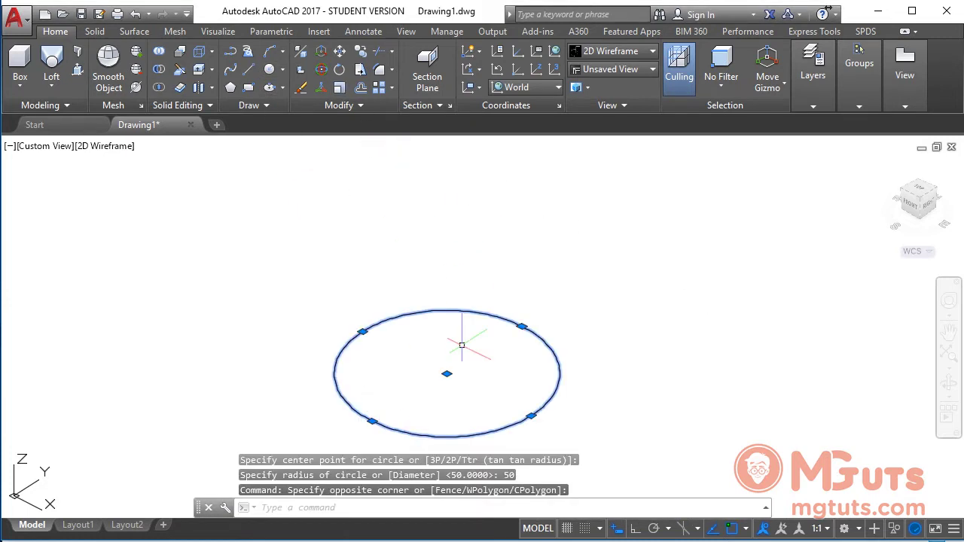
{"action": "left_click", "coordinate": [269, 68]}
{"action": "left_click", "coordinate": [476, 231]}
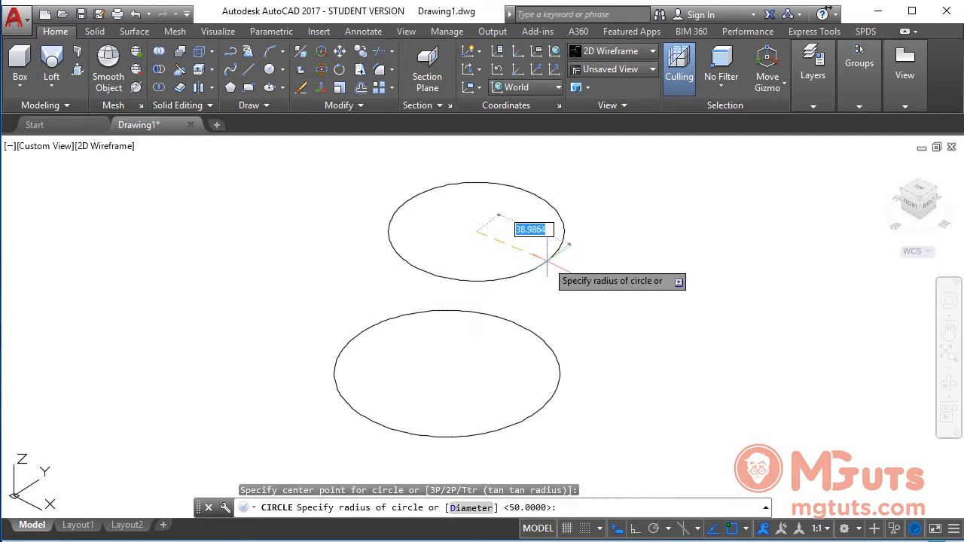
{"action": "type", "text": "30"}
{"action": "key", "text": "Return"}
{"action": "left_click", "coordinate": [548, 263]}
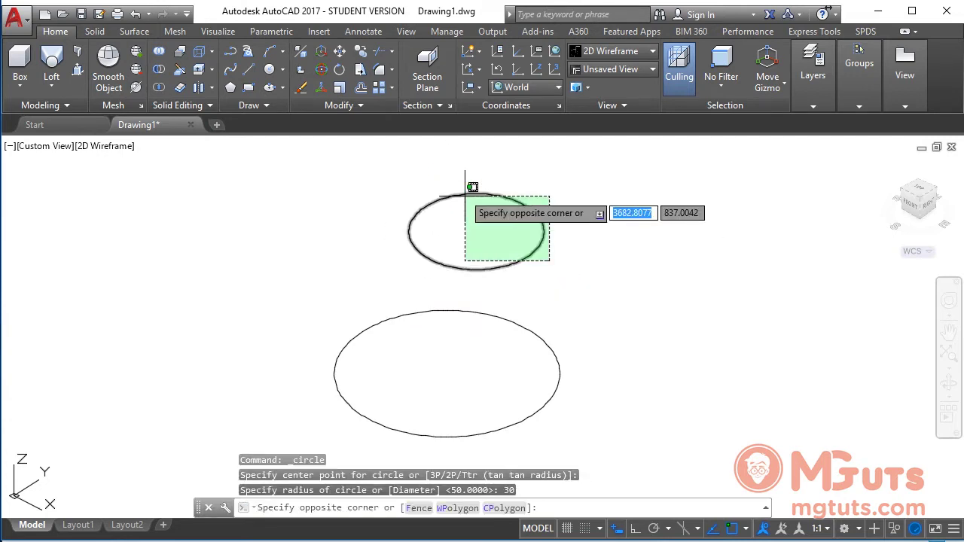
{"action": "left_click", "coordinate": [469, 186]}
{"action": "left_click", "coordinate": [476, 231]}
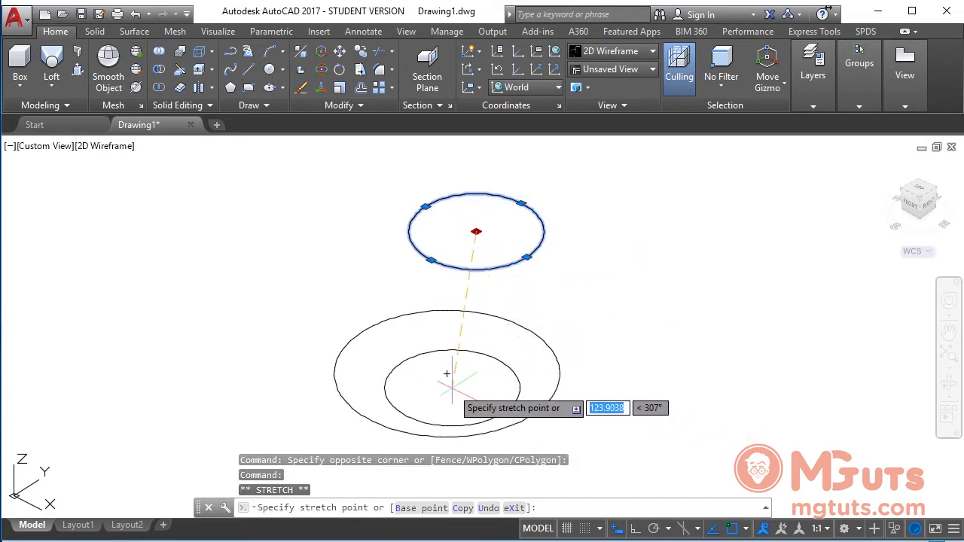
{"action": "left_click", "coordinate": [447, 236]}
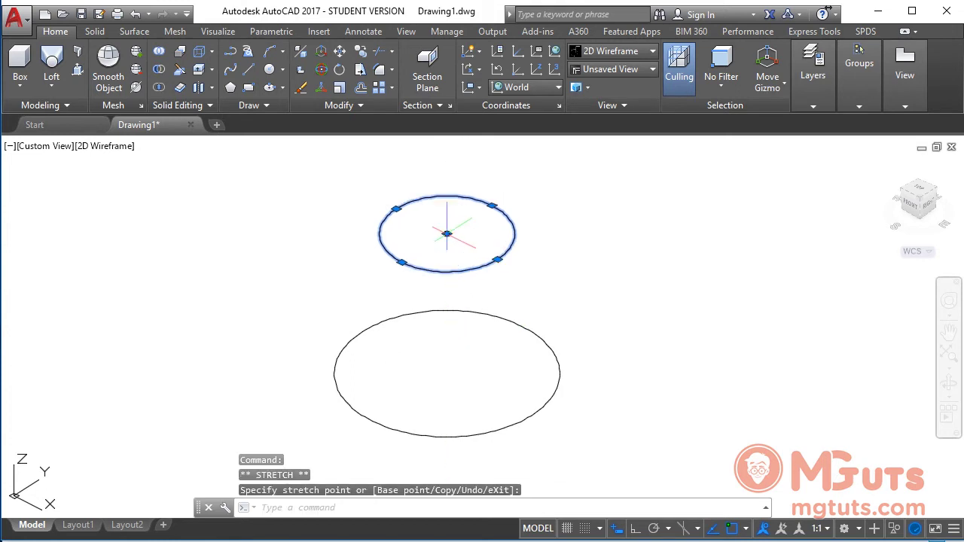
{"action": "key", "text": "Escape"}
- Loft the two circles, cross sections only, into a truncated cone
{"action": "left_click", "coordinate": [58, 65]}
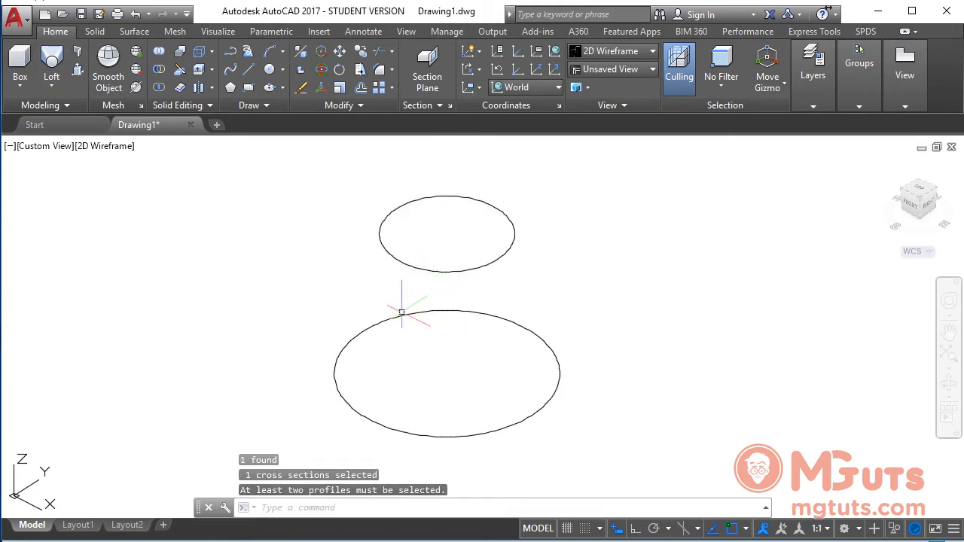
{"action": "left_click", "coordinate": [399, 315]}
{"action": "key", "text": "Return"}
{"action": "left_click", "coordinate": [400, 260]}
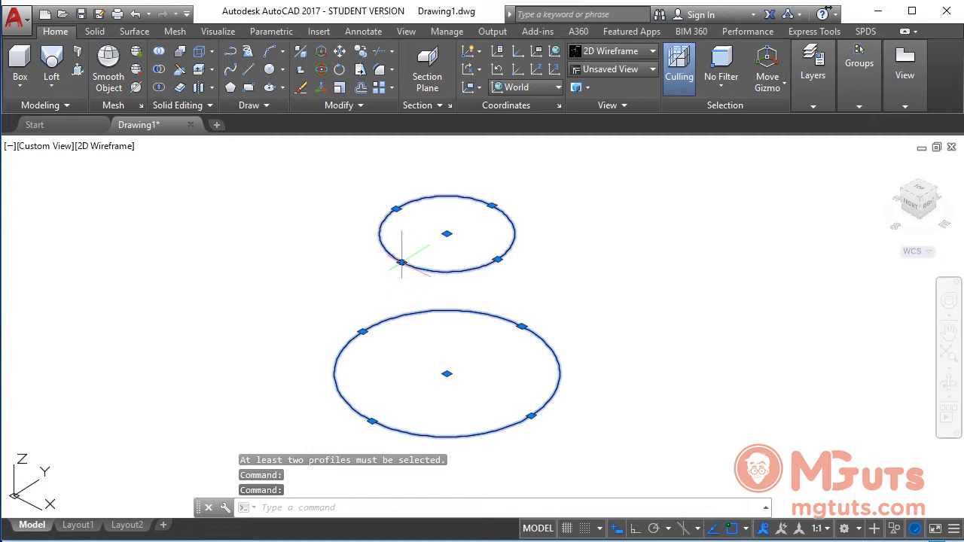
{"action": "left_click", "coordinate": [51, 60]}
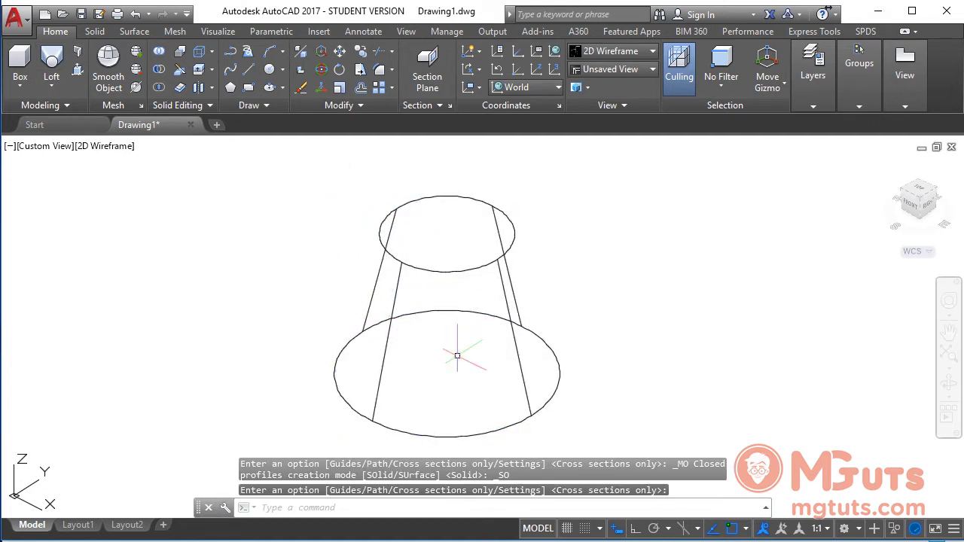
{"action": "key", "text": "Return"}
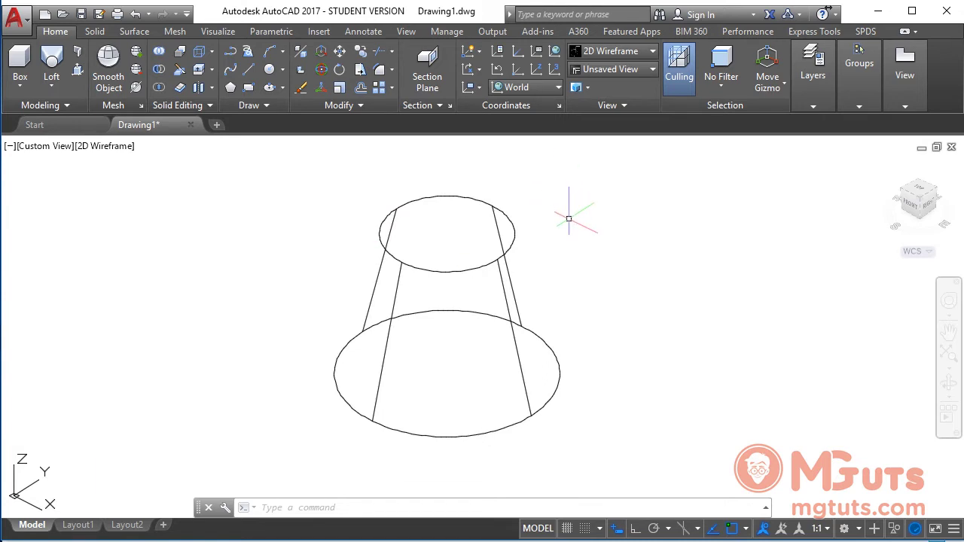
- Show the cone from the Left preset view, zoomed out as a trapezoid
{"action": "left_click", "coordinate": [597, 70]}
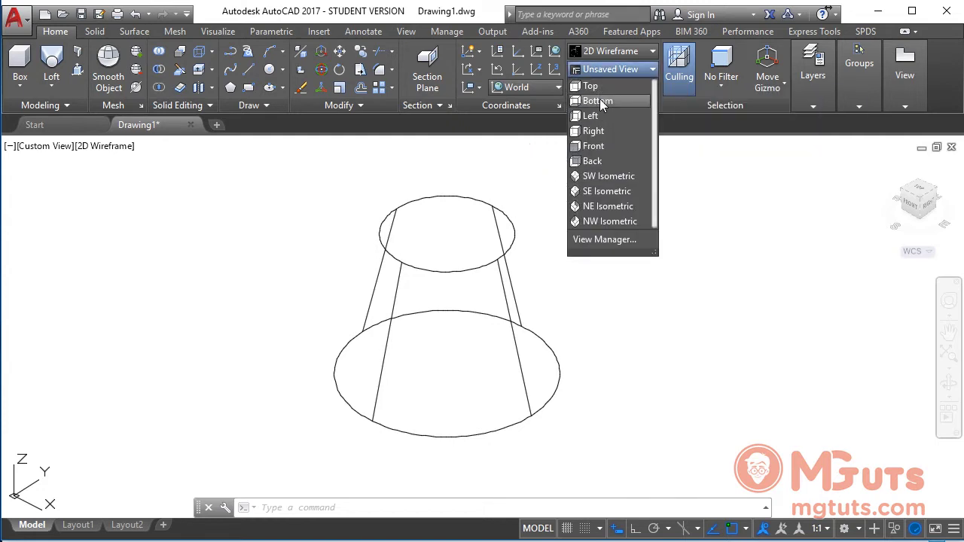
{"action": "left_click", "coordinate": [594, 114]}
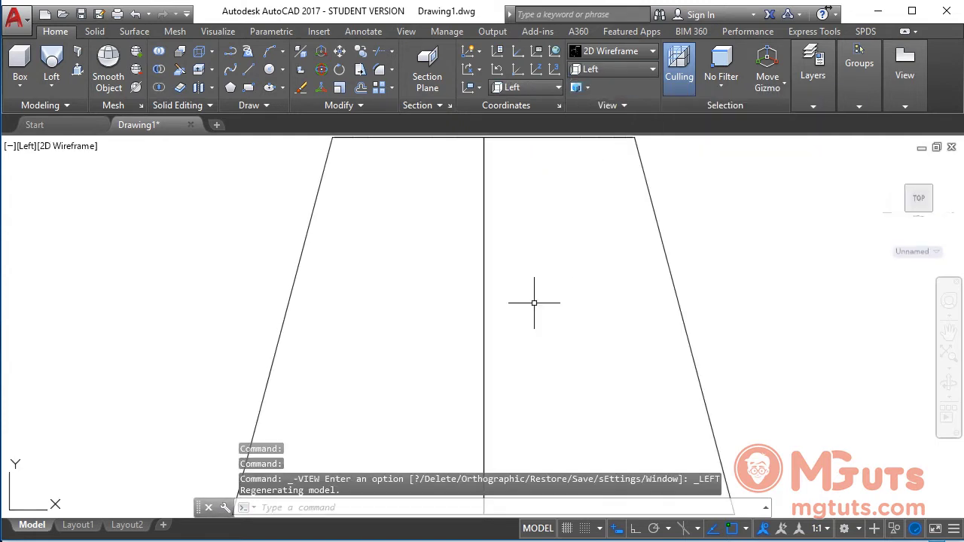
{"action": "scroll", "coordinate": [496, 290], "scroll_direction": "down", "scroll_amount": 4}
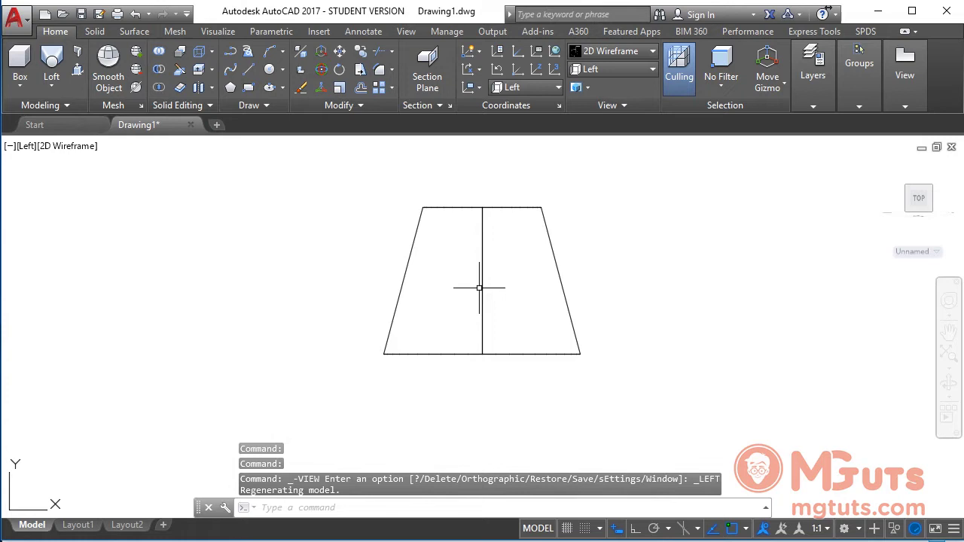
- Start a DIST measurement from the top of the cone's axis, then cancel it
{"action": "type", "text": "di"}
{"action": "key", "text": "Return"}
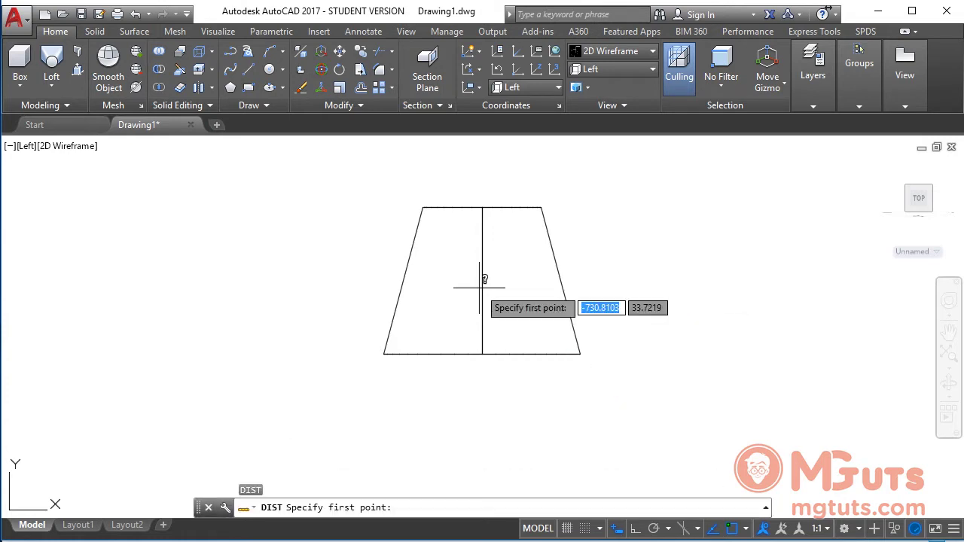
{"action": "left_click", "coordinate": [482, 207]}
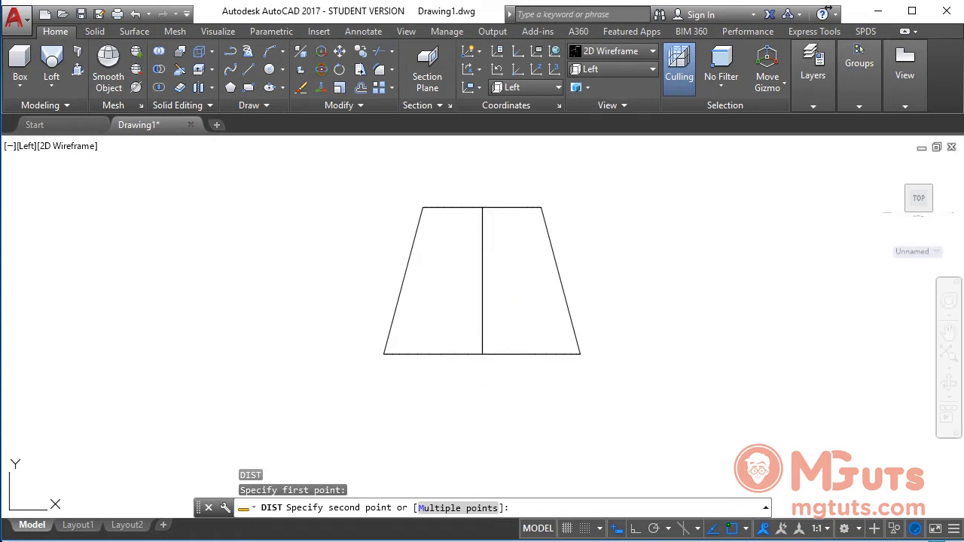
{"action": "key", "text": "Escape"}
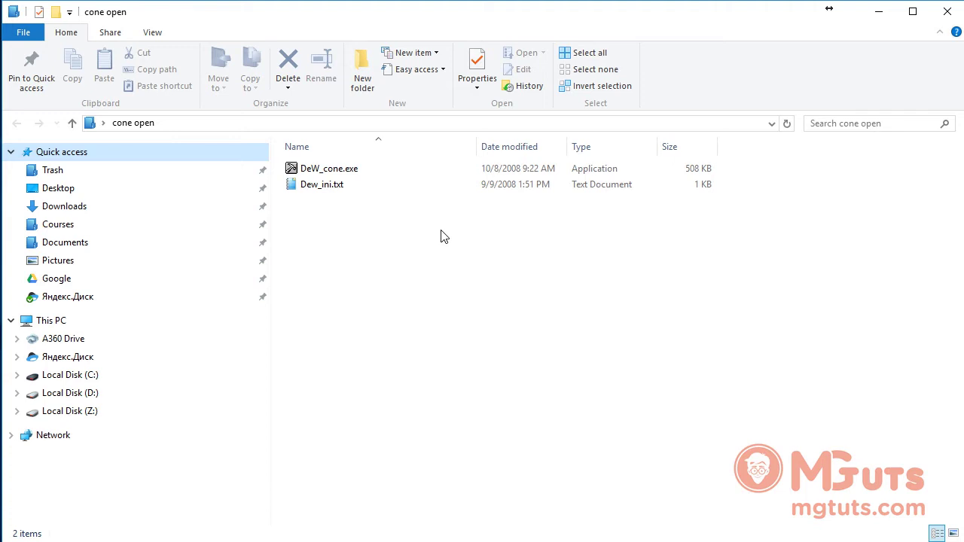
- Launch the DeW_cone calculator from the cone open folder, past its warning
{"action": "double_click", "coordinate": [421, 170]}
{"action": "key", "text": "Return"}
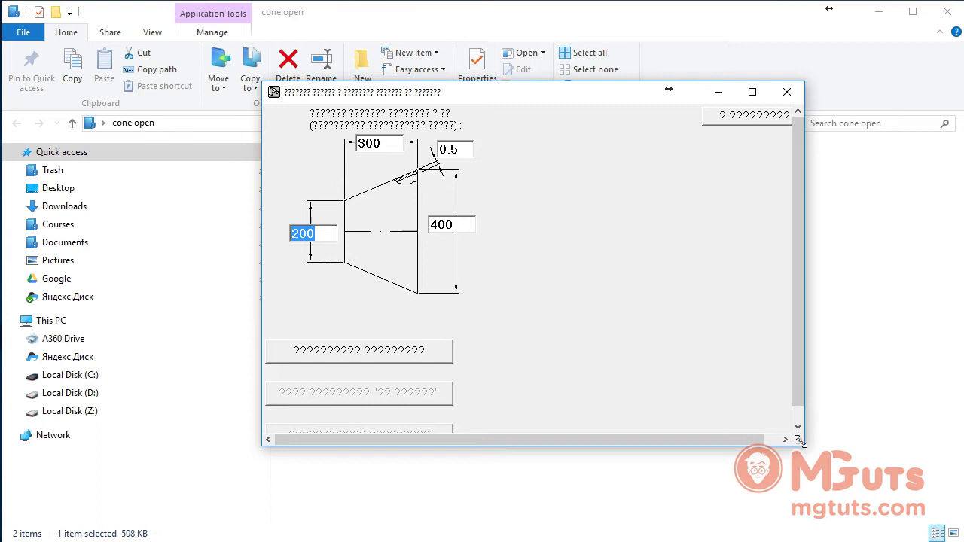
{"action": "left_click_drag", "start_coordinate": [802, 443], "coordinate": [866, 485]}
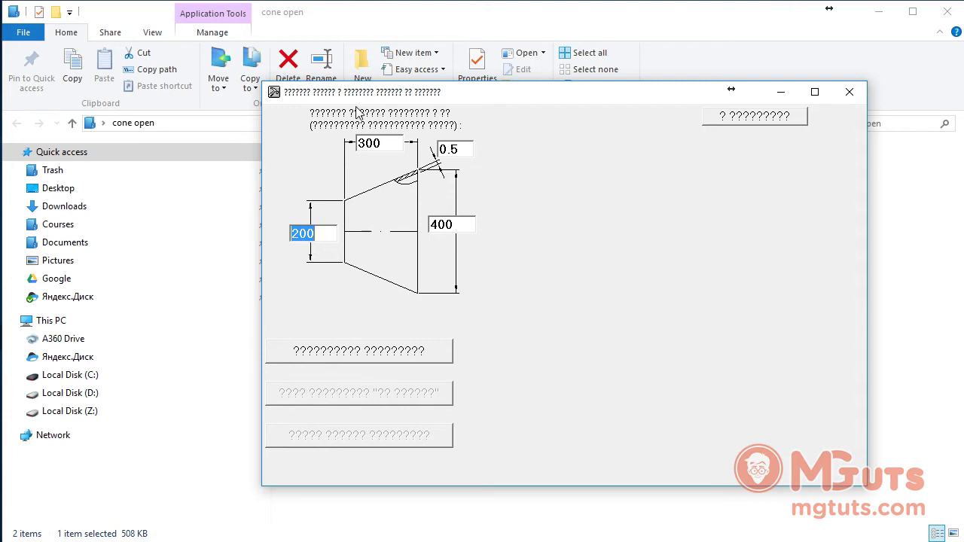
- Enter cone length 75, small end 30 and large end 50
{"action": "key", "text": "Tab"}
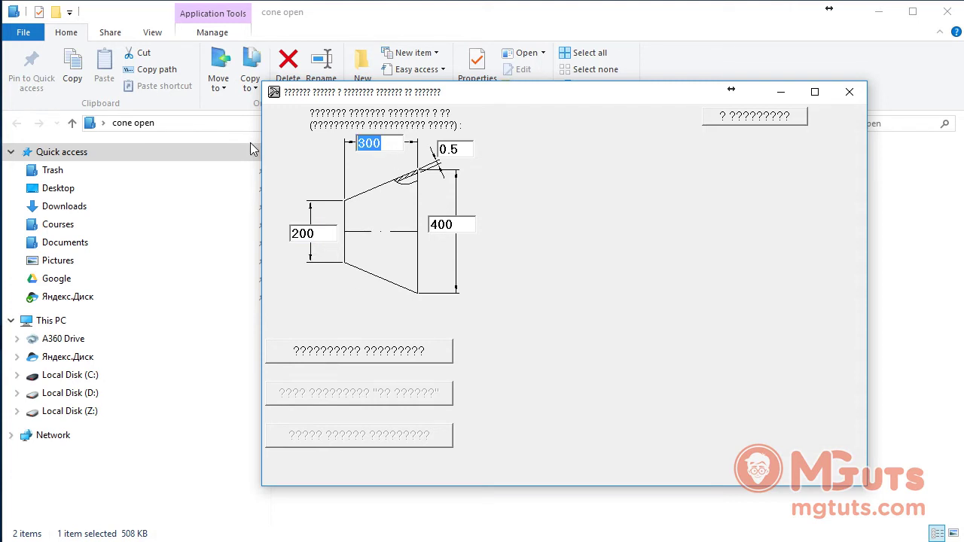
{"action": "type", "text": "75"}
{"action": "key", "text": "shift+Home"}
{"action": "type", "text": "30"}
{"action": "double_click", "coordinate": [459, 230]}
{"action": "type", "text": "5"}
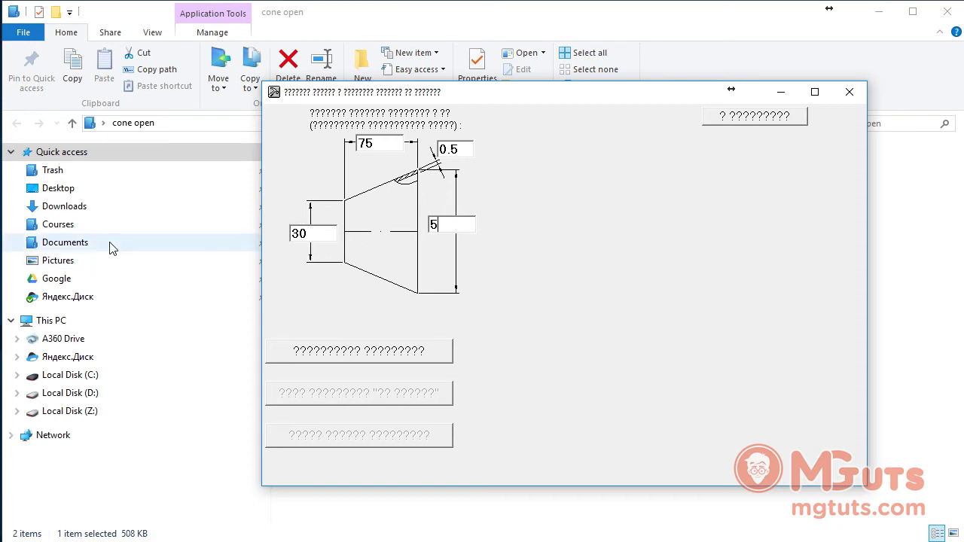
{"action": "type", "text": "0"}
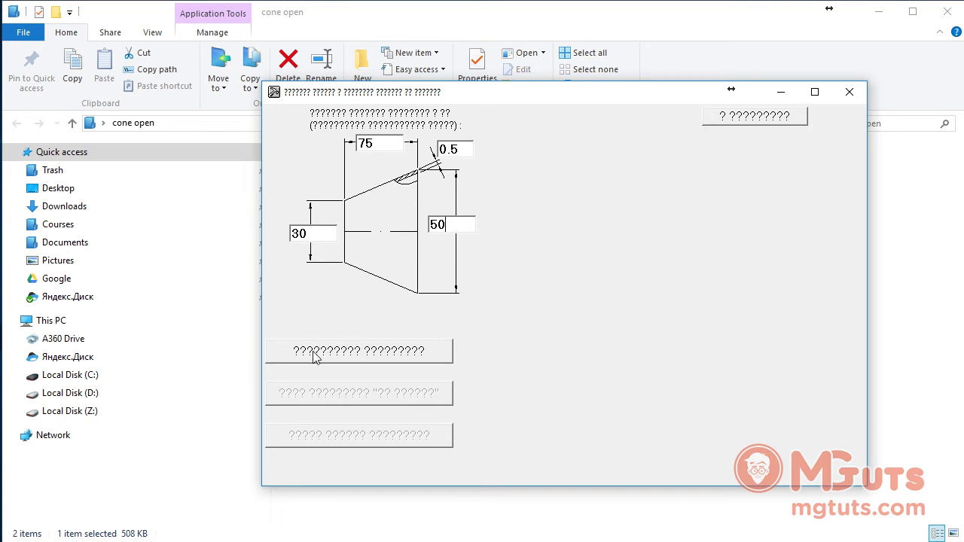
- Calculate the flat pattern: 23.79° sector with radii 187.27 and 111.60
{"action": "left_click", "coordinate": [349, 358]}
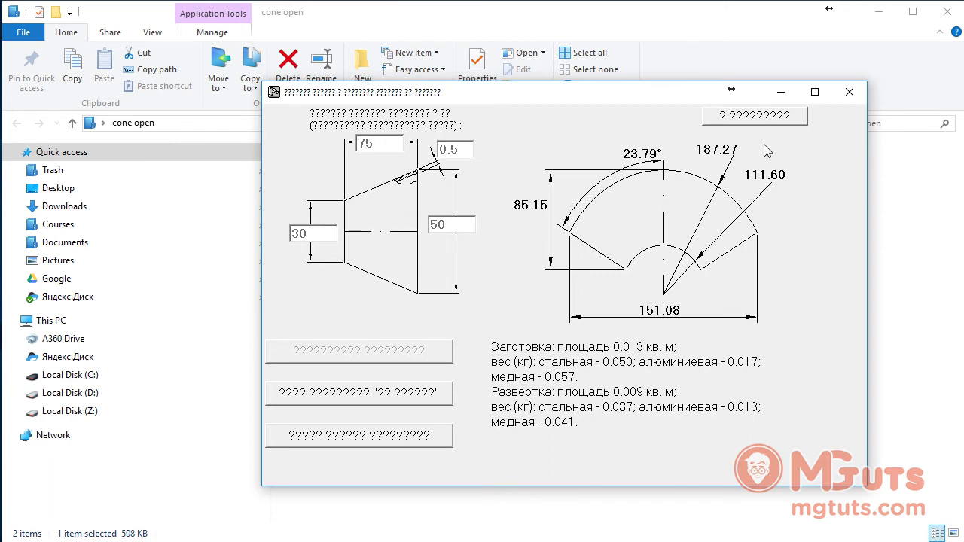
- Save the pattern as script 50x30x75x0.5.scr, close DeW_cone, and select the file
{"action": "left_click", "coordinate": [355, 400]}
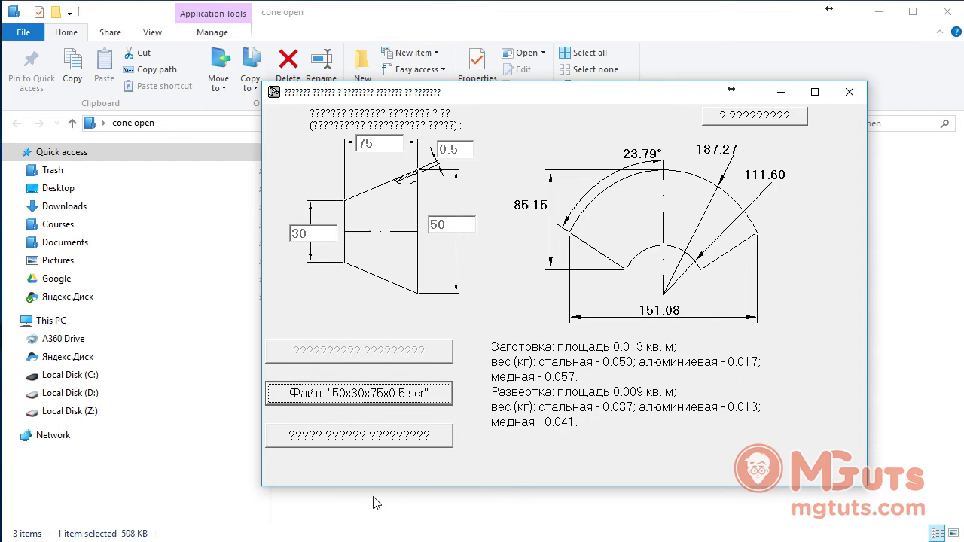
{"action": "left_click", "coordinate": [381, 514]}
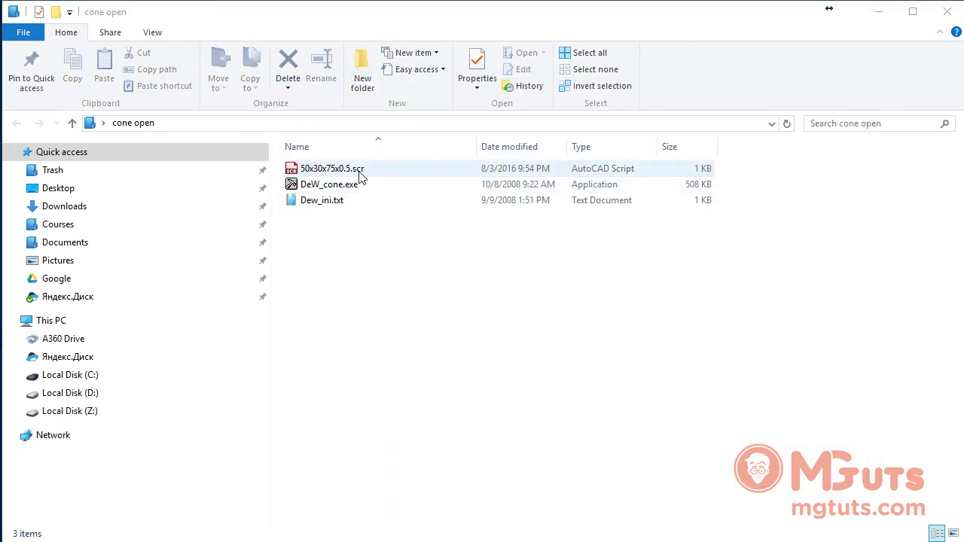
{"action": "left_click", "coordinate": [314, 171]}
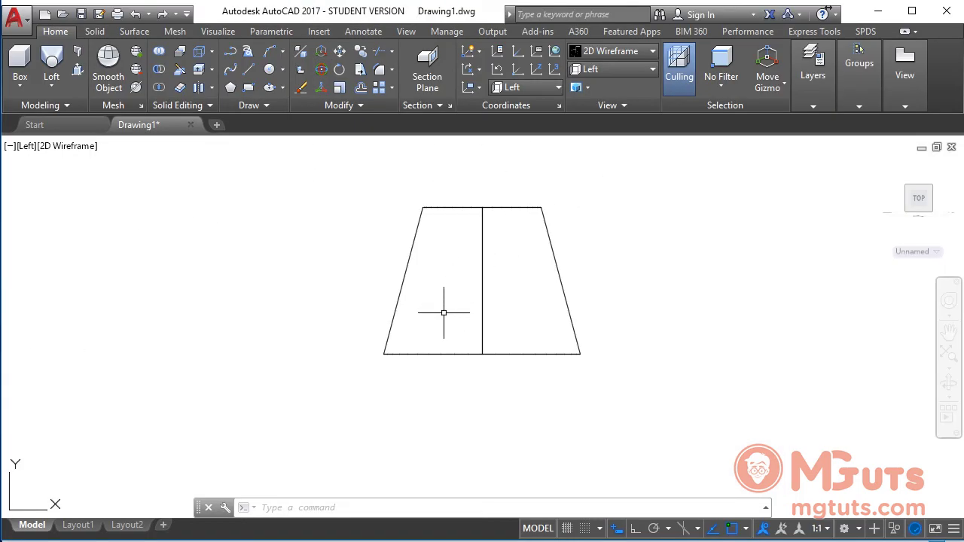
- Run the SCRIPT command on Desktop > cone open > 50x30x75x0.5.scr
{"action": "left_click", "coordinate": [316, 506]}
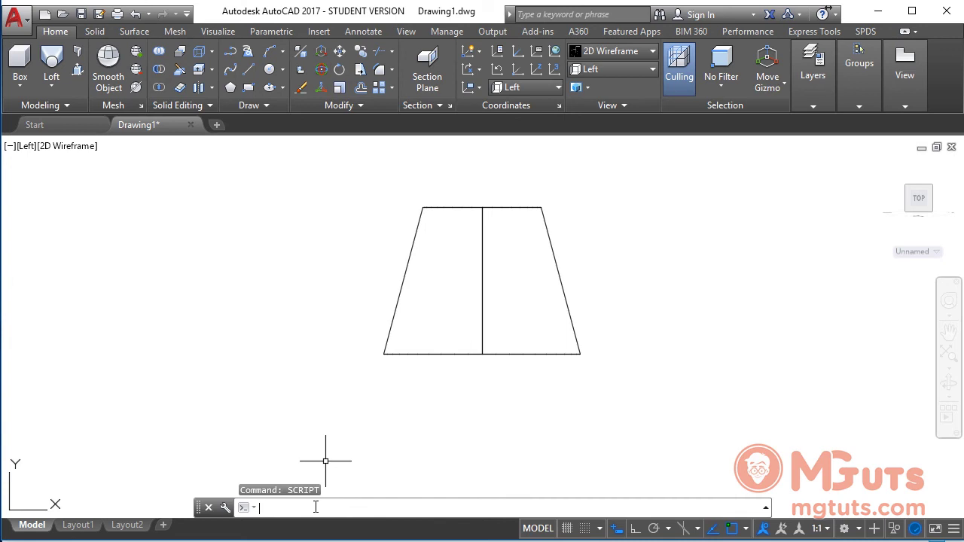
{"action": "type", "text": "scrip"}
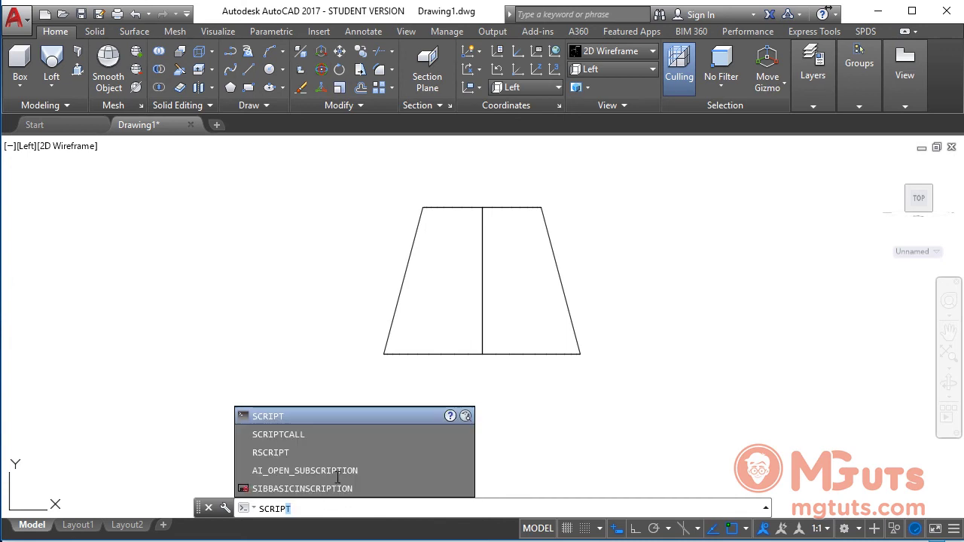
{"action": "key", "text": "Return"}
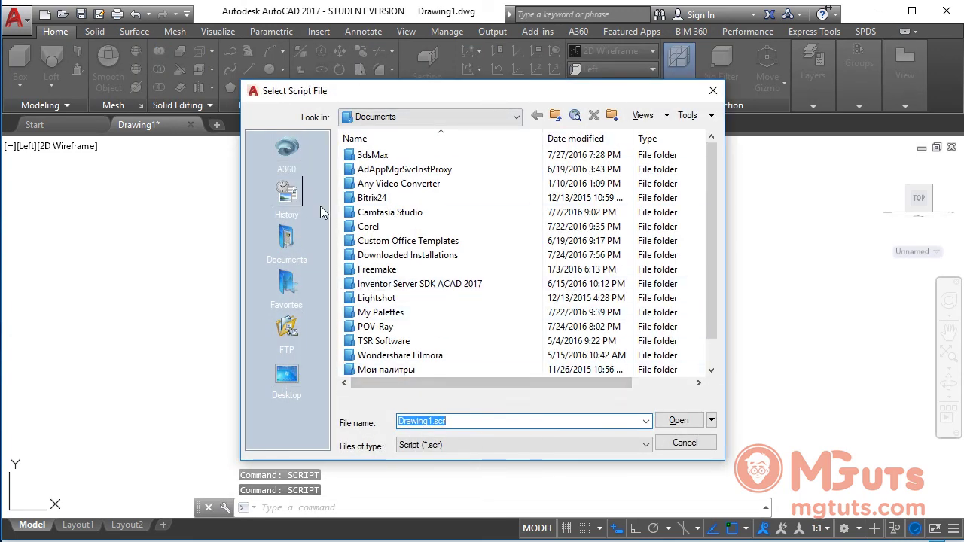
{"action": "left_click", "coordinate": [293, 396]}
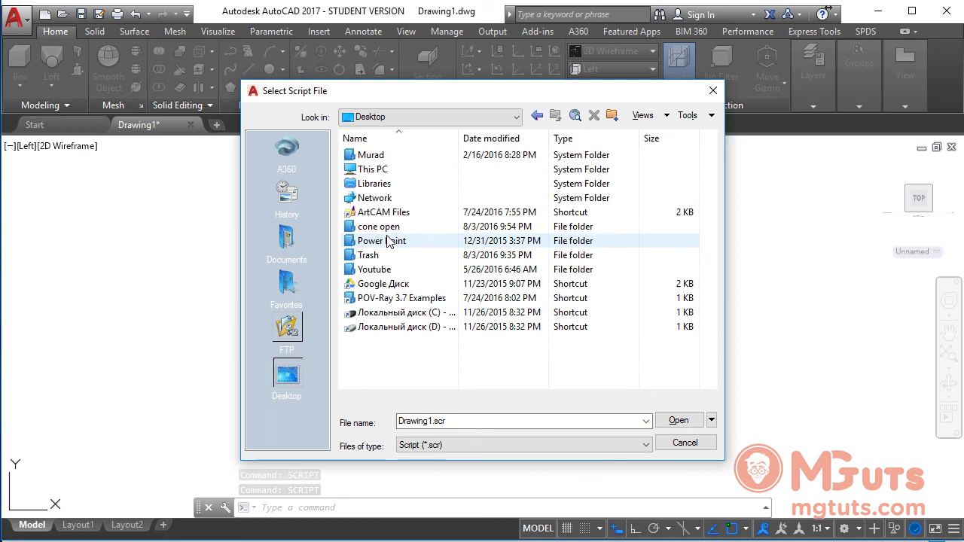
{"action": "double_click", "coordinate": [387, 229]}
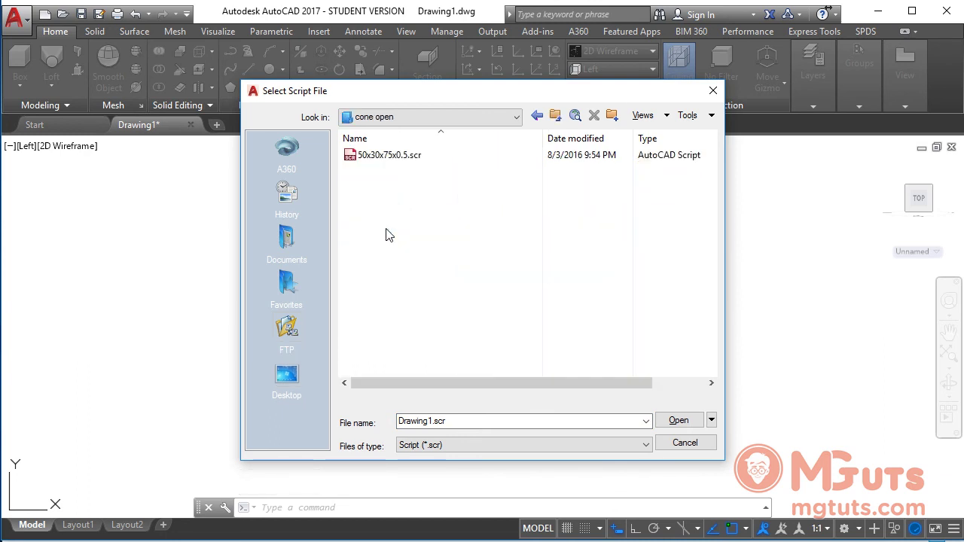
{"action": "double_click", "coordinate": [390, 158]}
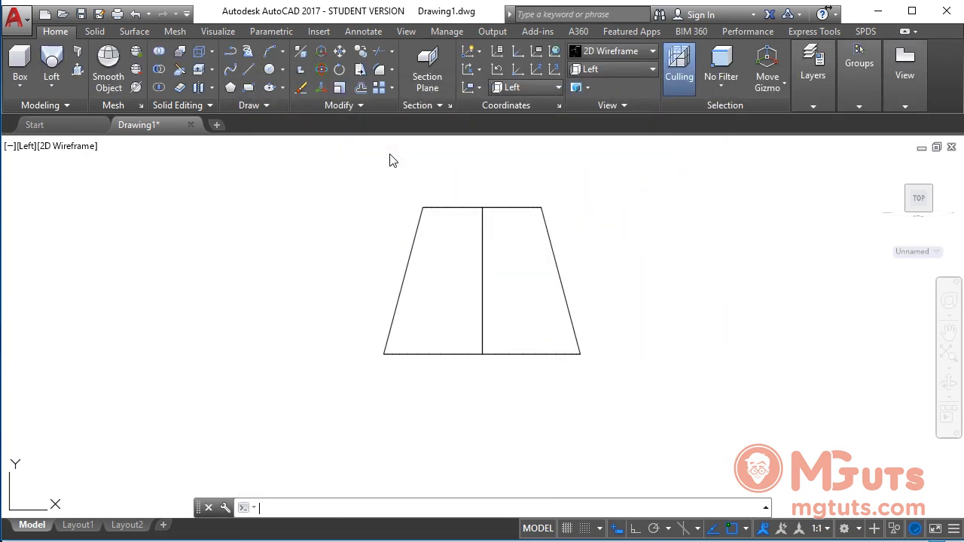
{"action": "middle_click_drag", "start_coordinate": [437, 305], "coordinate": [439, 276]}
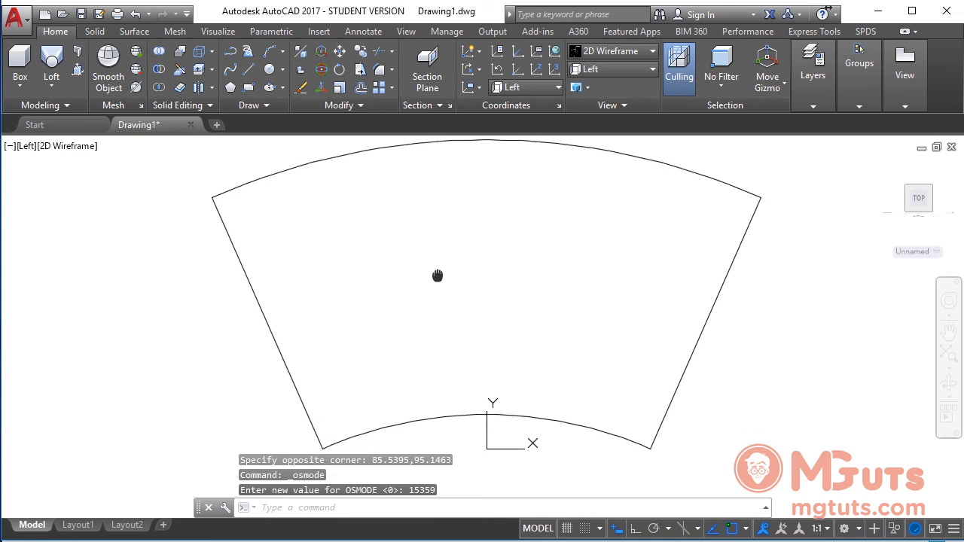
{"action": "middle_click_drag", "start_coordinate": [678, 273], "coordinate": [662, 294]}
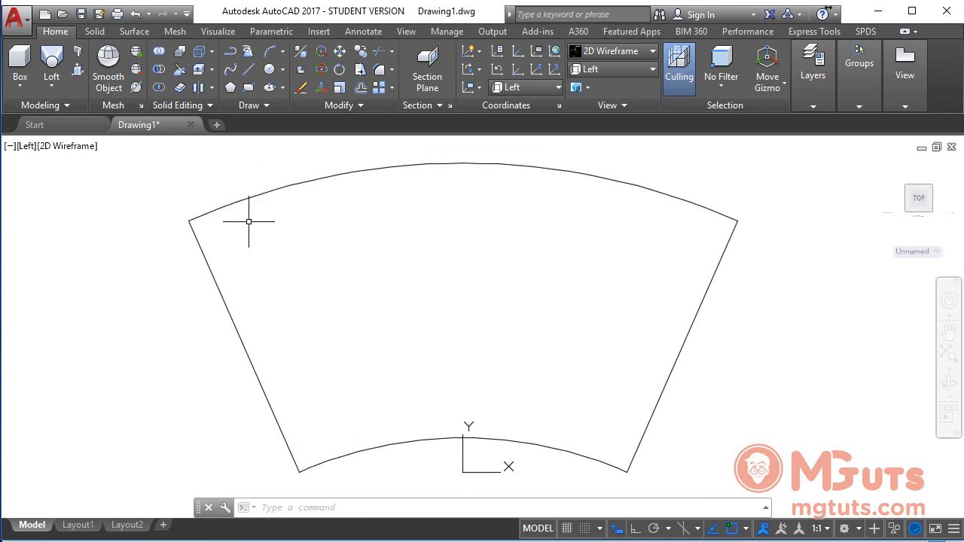